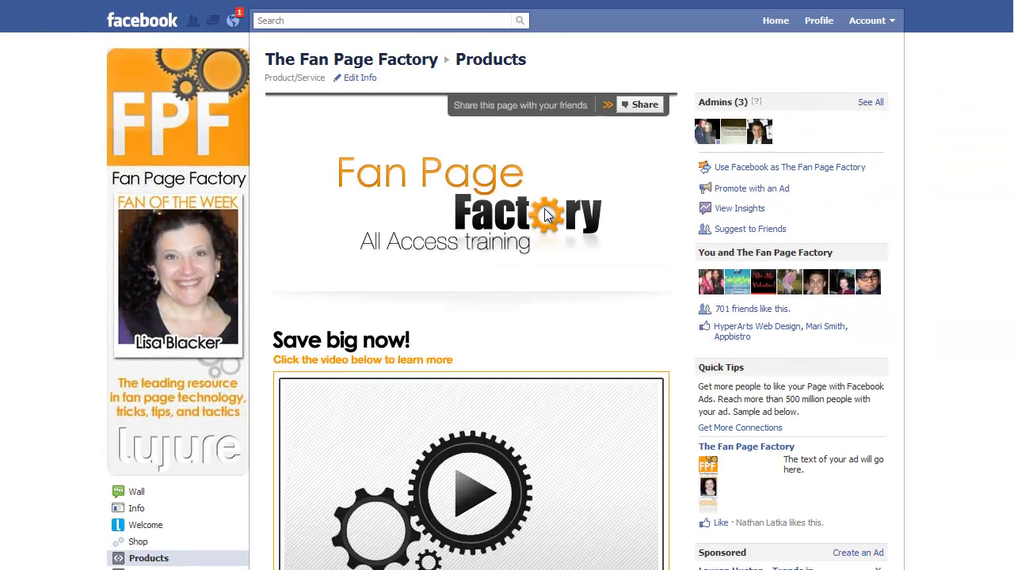
Step: Look through the existing Products tab of The Fan Page Factory page, including its video and e-card sections
scroll(635, 127, down, 5)
scroll(545, 259, down, 3)
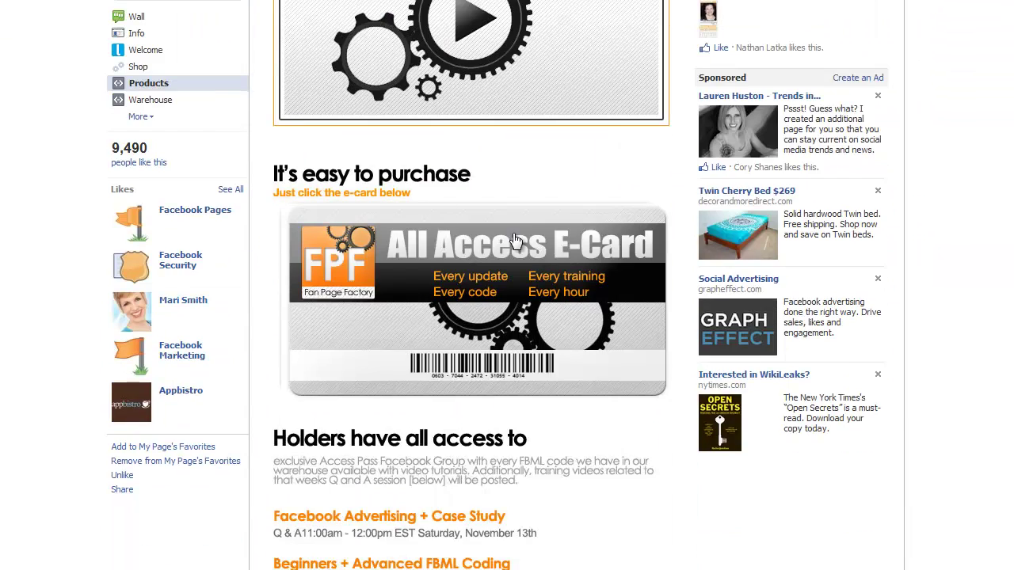
scroll(485, 289, up, 5)
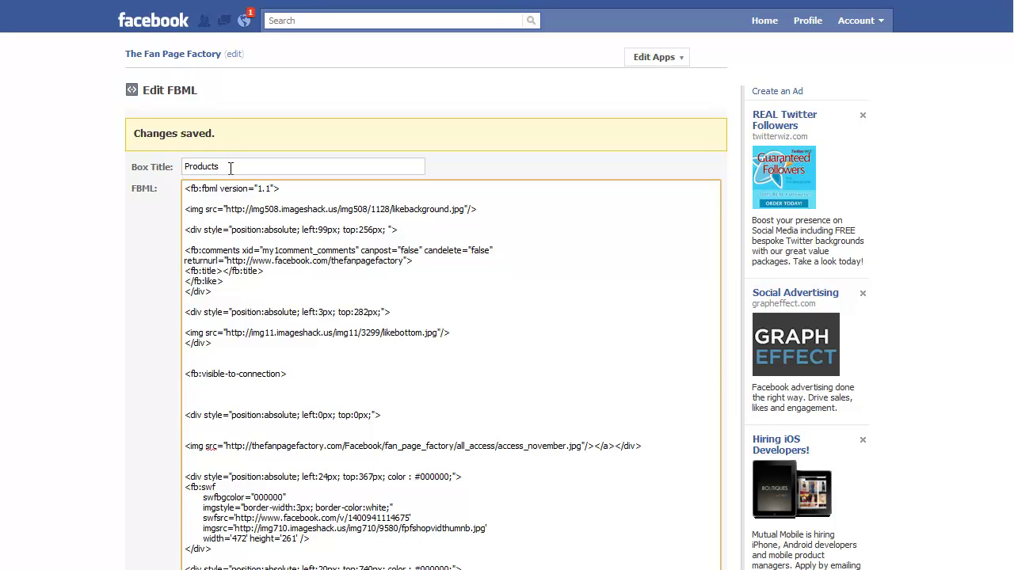
Step: Examine the box title and the complete FBML code of the Products box in the Facebook FBML editor
drag(231, 168, 186, 166)
click(230, 203)
scroll(188, 174, down, 1)
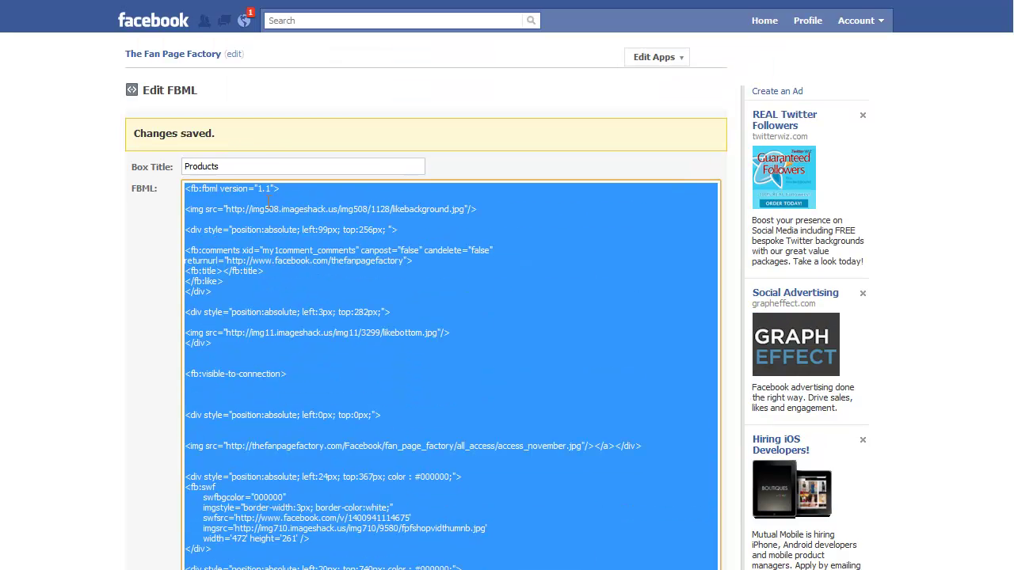
click(295, 193)
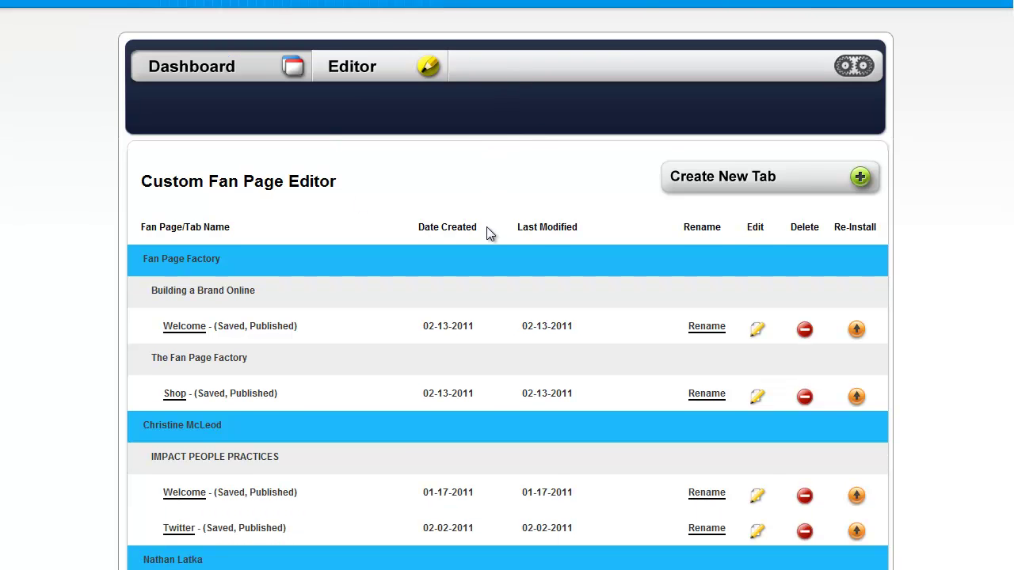
Step: In the Lujure dashboard, start a new tab and choose The Fan Page Factory as its fan page
click(748, 174)
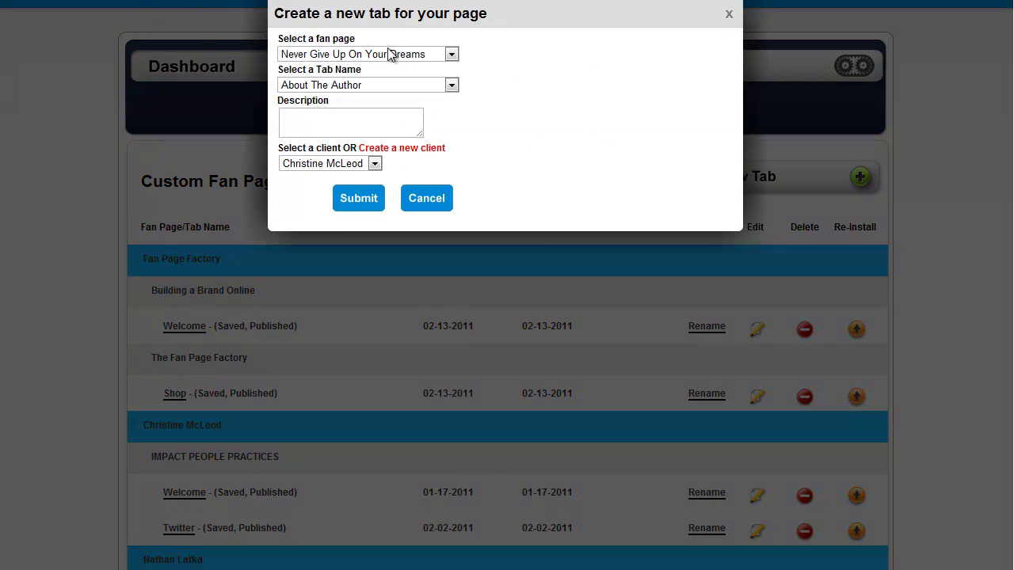
click(386, 54)
key(t)
key(Down)
key(Down)
key(Down)
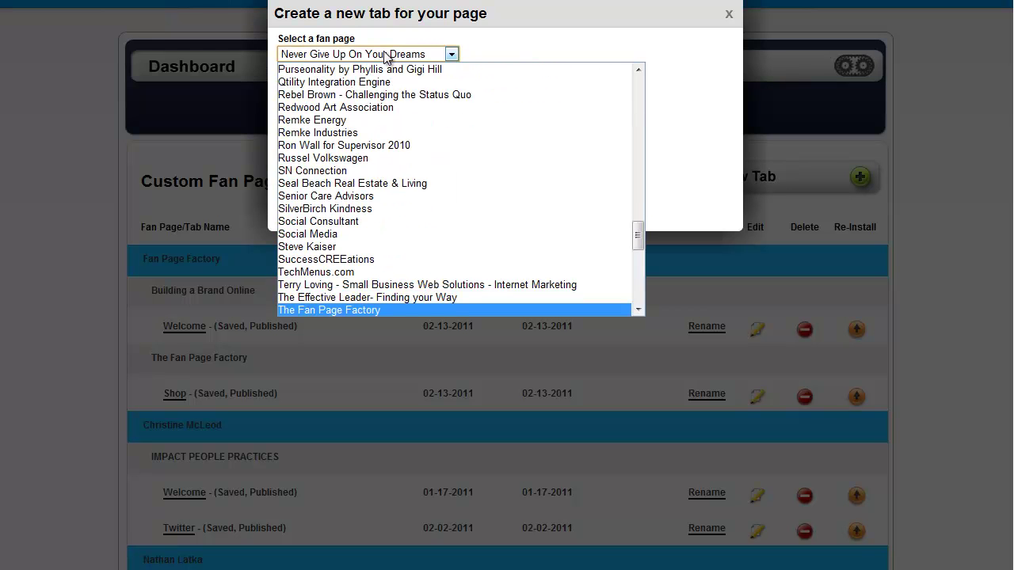
key(Return)
Step: Name the new tab Products, assign it to the client Fan Page Factory and create it
click(393, 86)
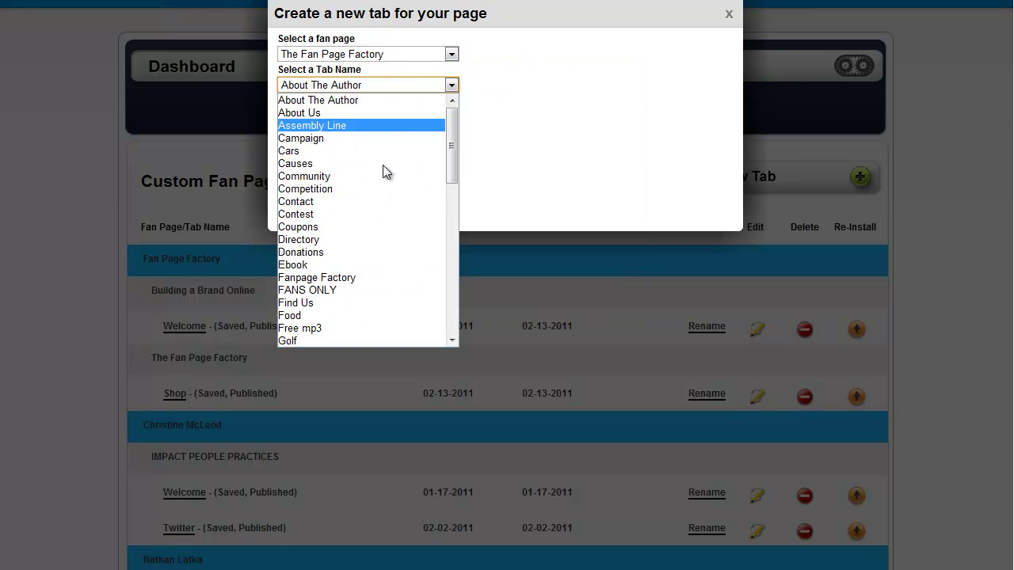
key(p)
key(r)
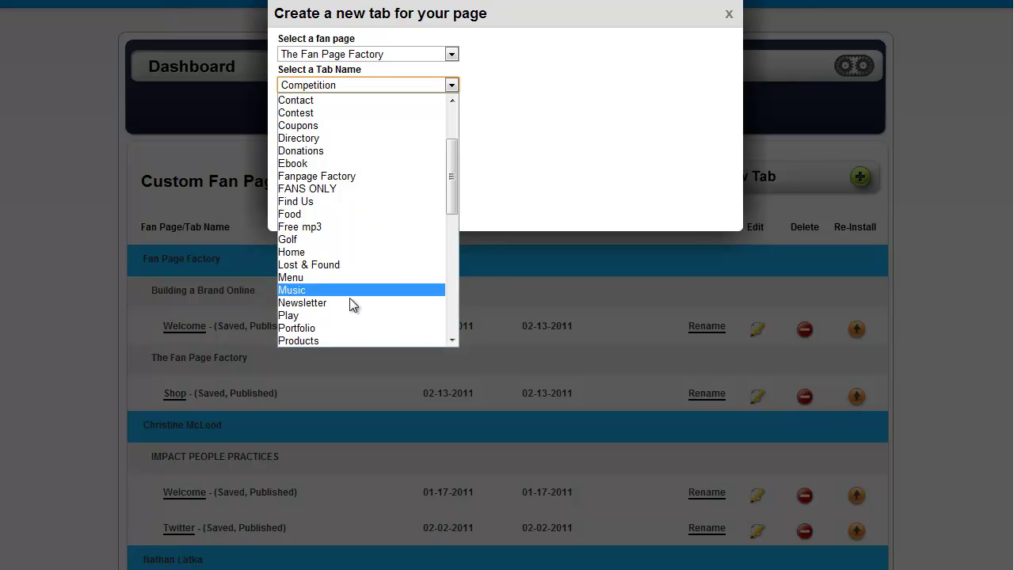
click(333, 342)
click(376, 163)
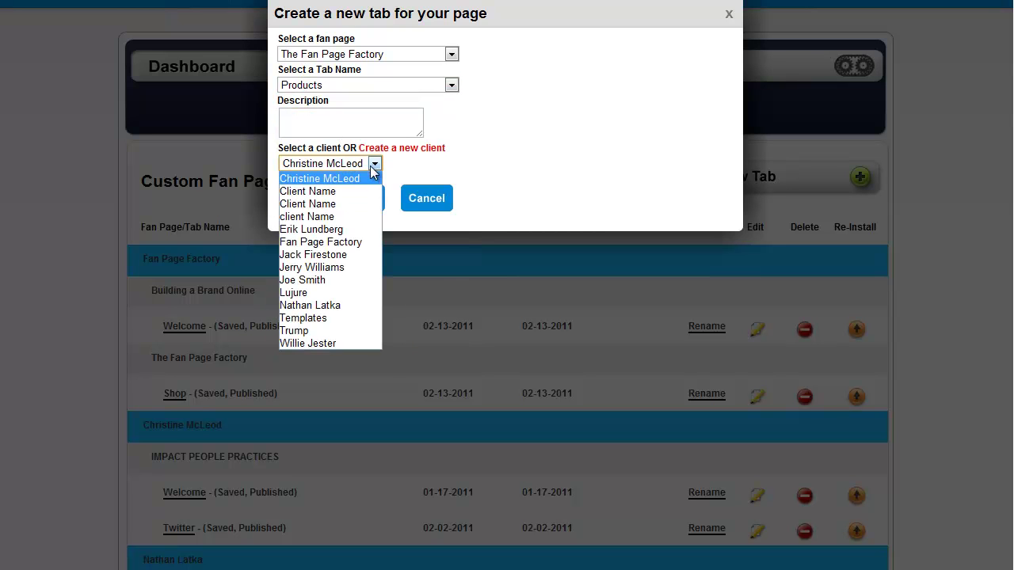
click(344, 242)
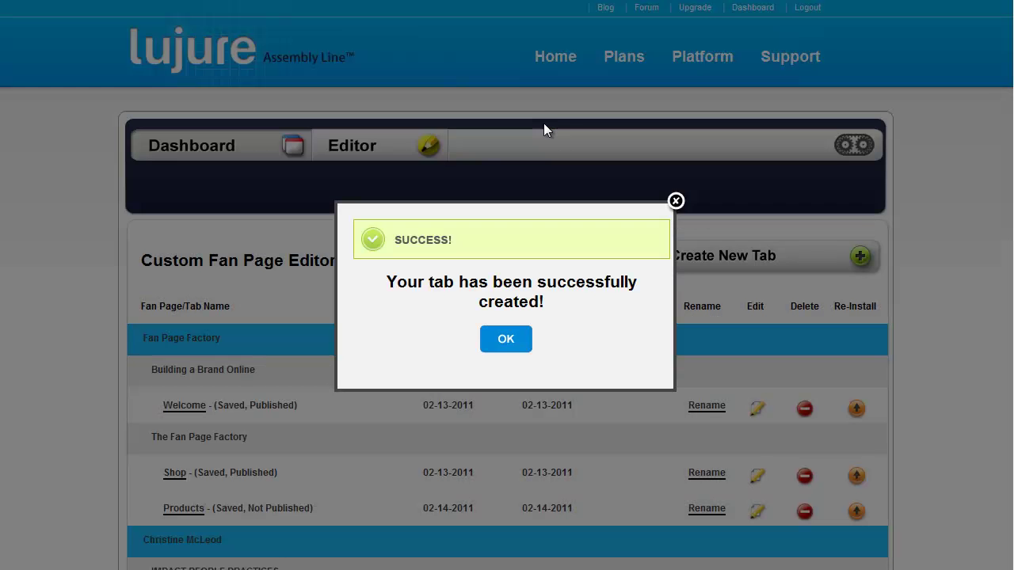
click(509, 339)
Step: Open the new Products tab of The Fan Page Factory for editing
scroll(396, 460, down, 4)
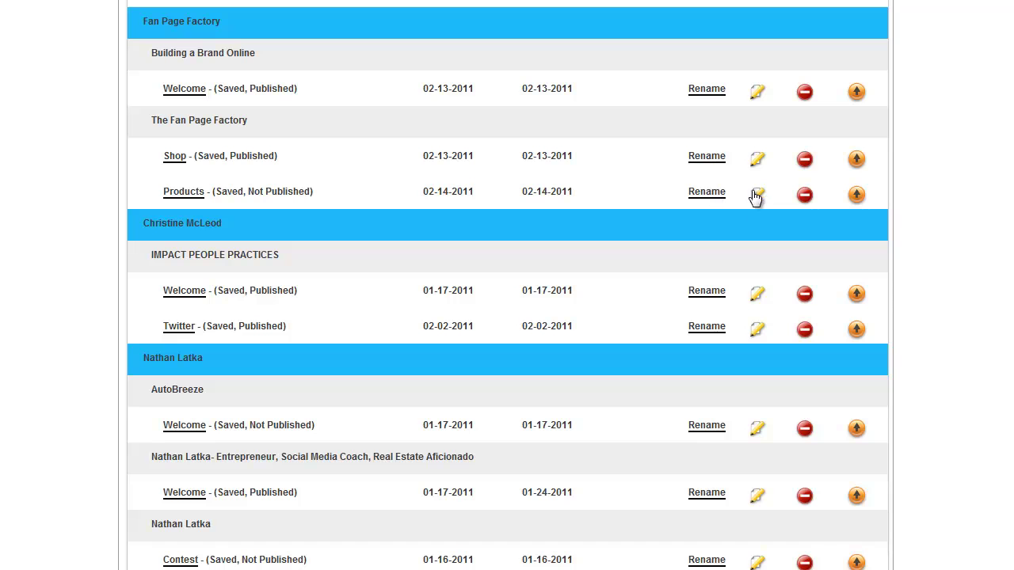
click(757, 195)
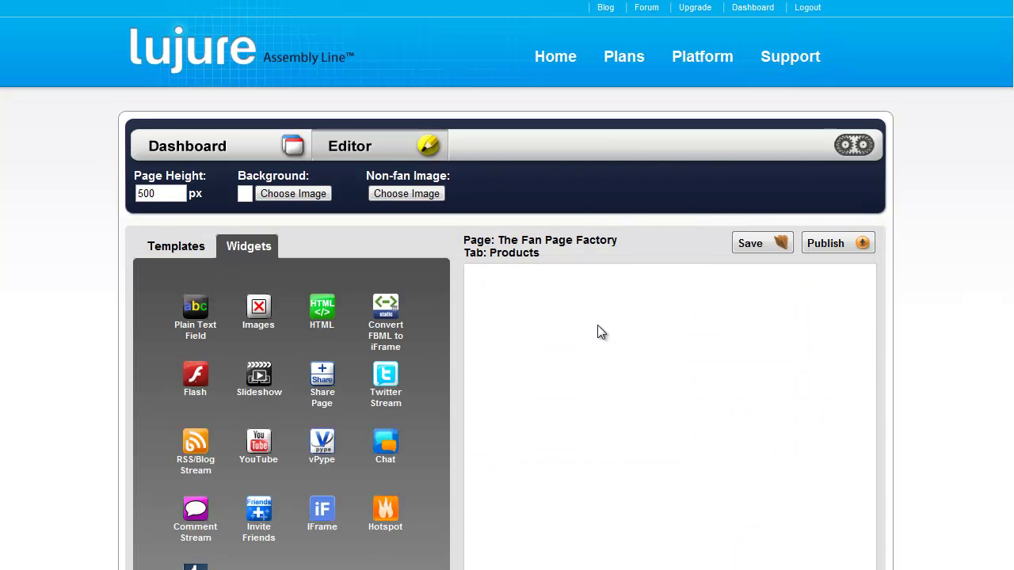
scroll(597, 325, down, 1)
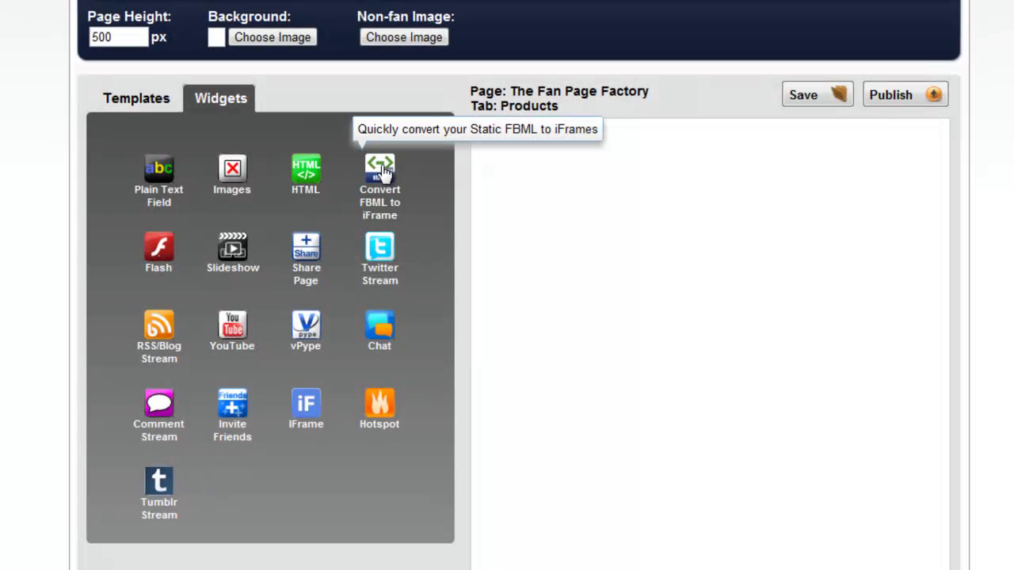
Step: Add a Convert FBML to iFrame widget to the tab, containing all the code copied from Facebook's Products FBML box
drag(383, 170, 528, 158)
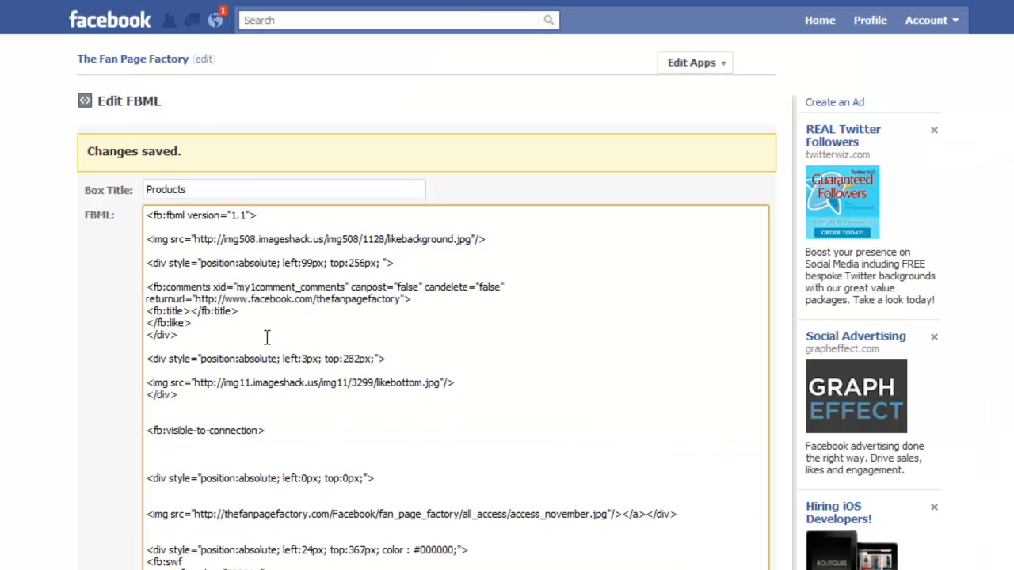
key(ctrl+a)
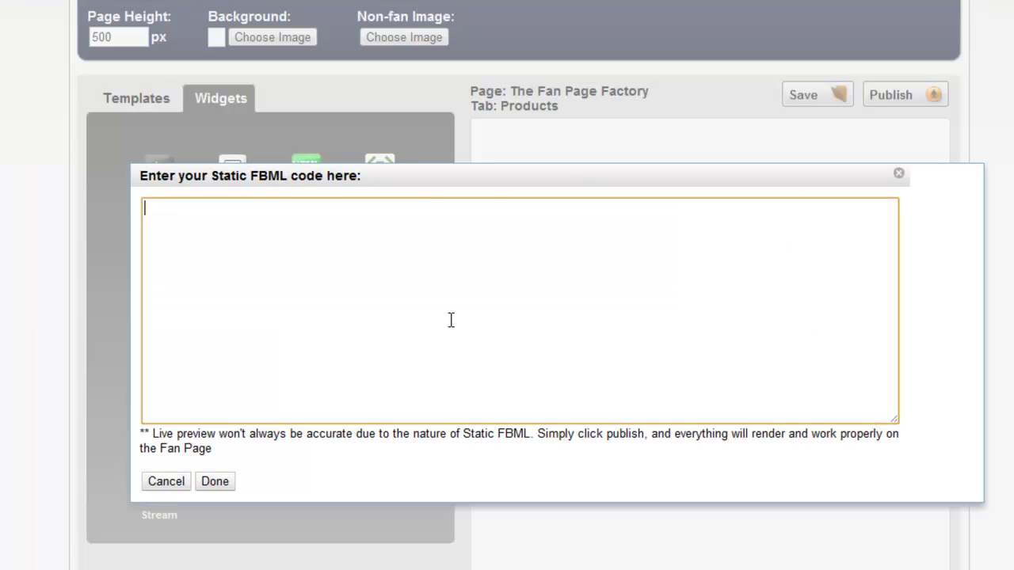
key(ctrl+v)
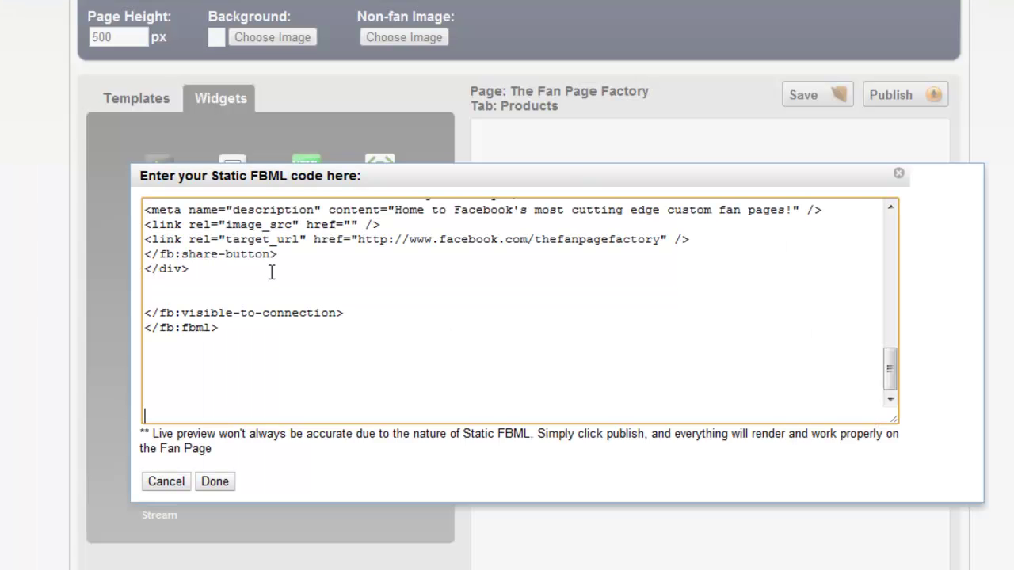
click(215, 485)
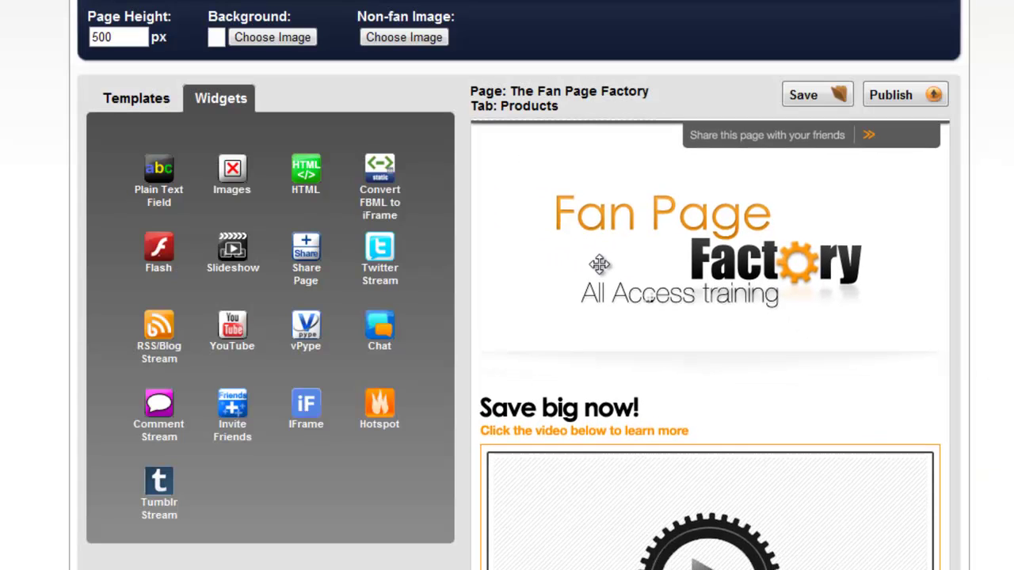
Step: Set the page height to 1500 px and check that the whole layout fits
drag(129, 37, 93, 37)
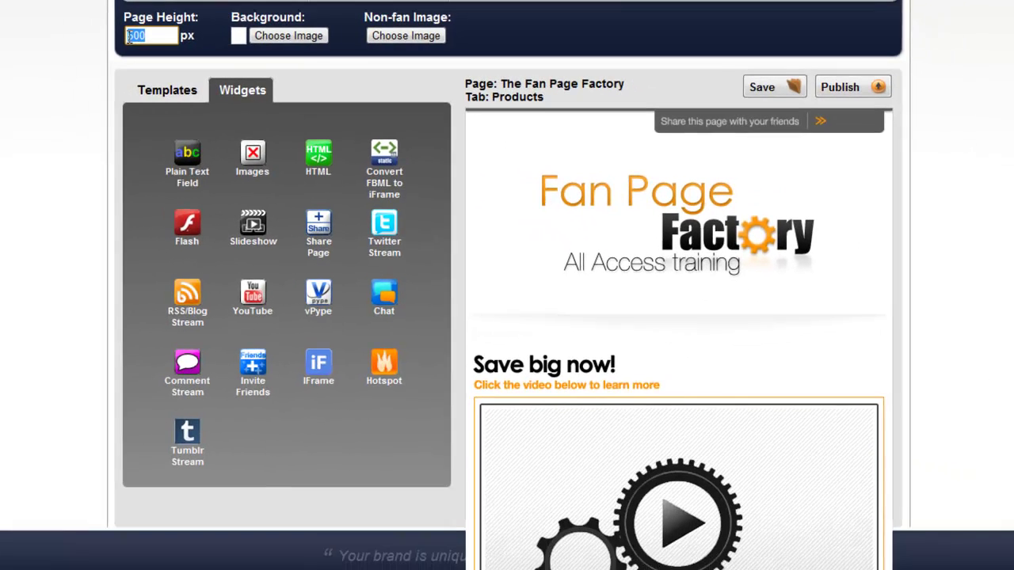
text(1500)
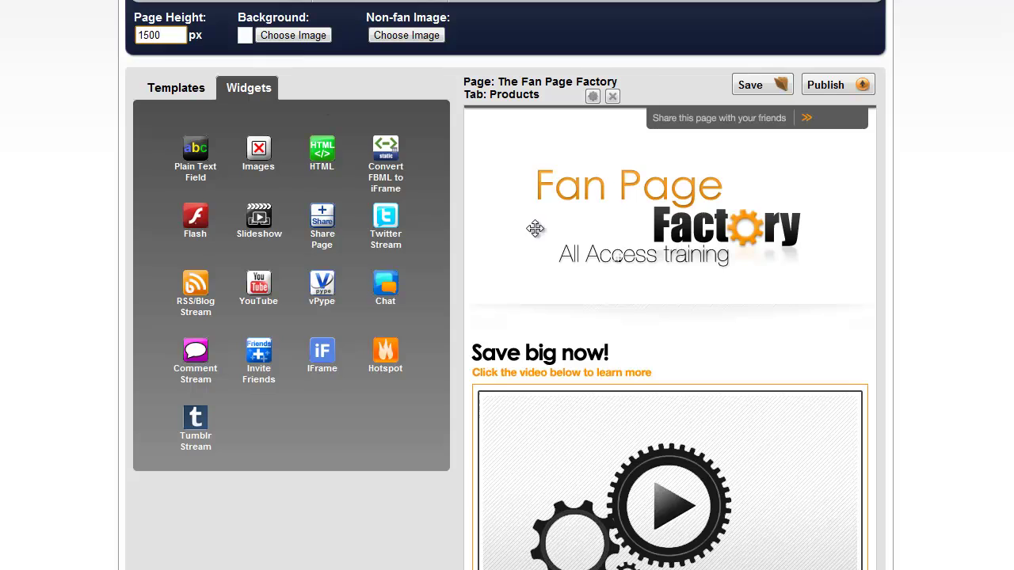
scroll(644, 243, down, 10)
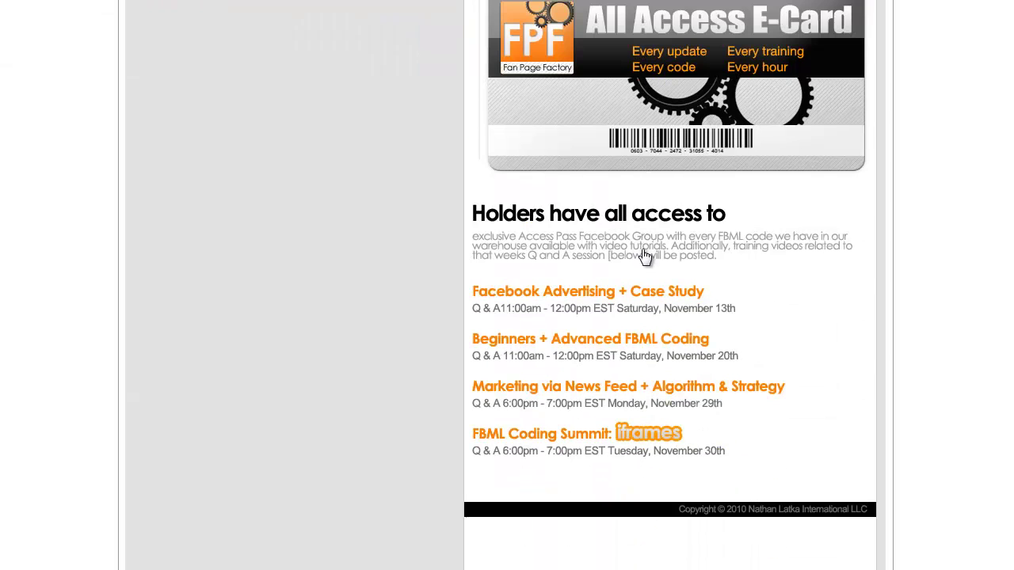
scroll(593, 500, up, 10)
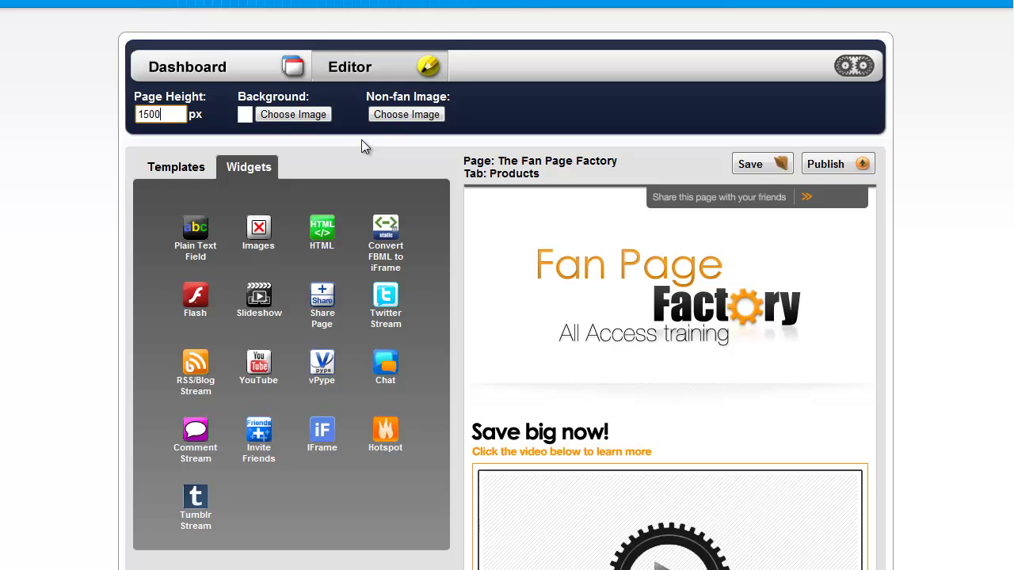
Step: Save and publish the Products tab, and install it on the Facebook fan page
click(762, 165)
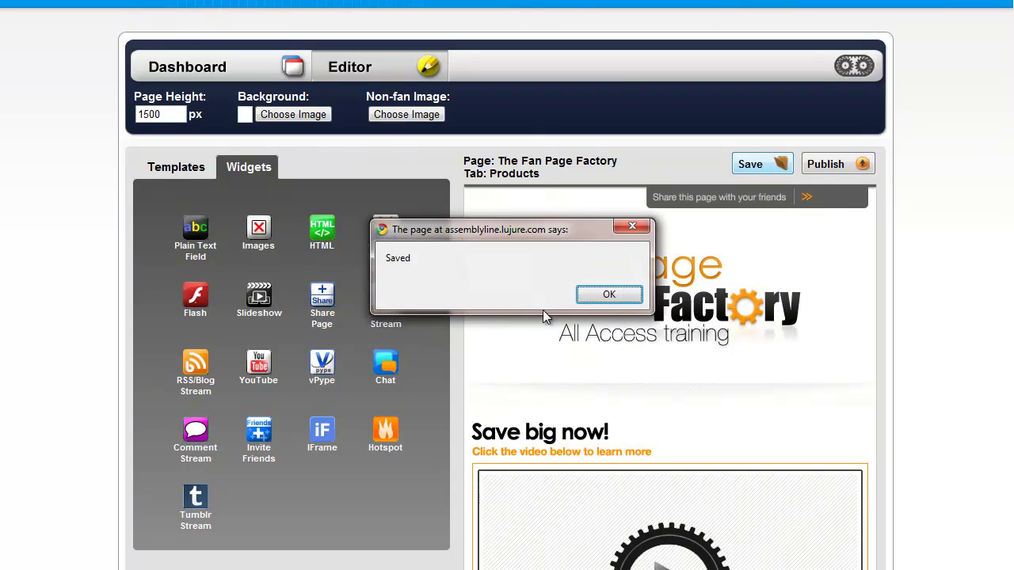
click(609, 294)
click(828, 164)
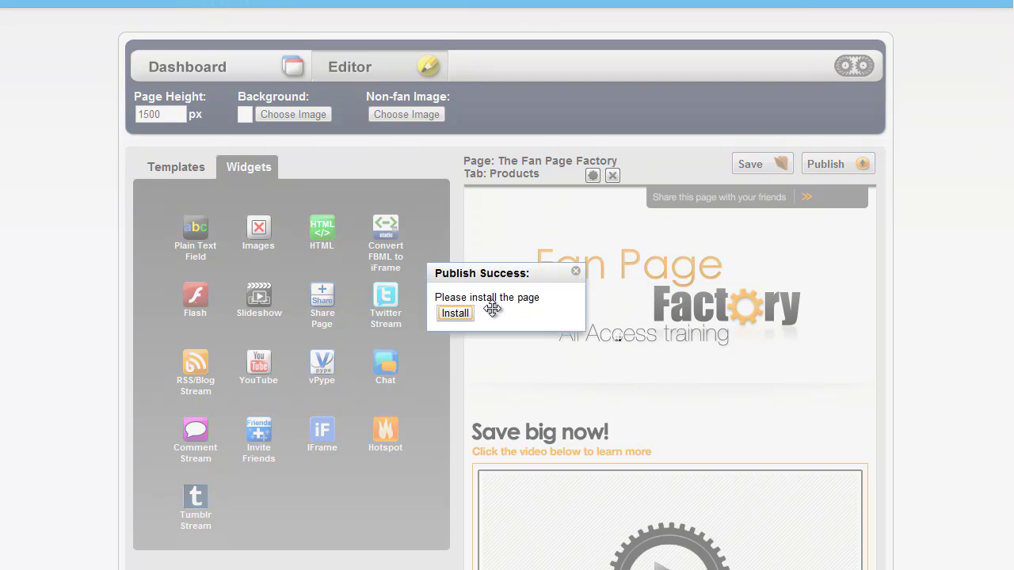
click(457, 315)
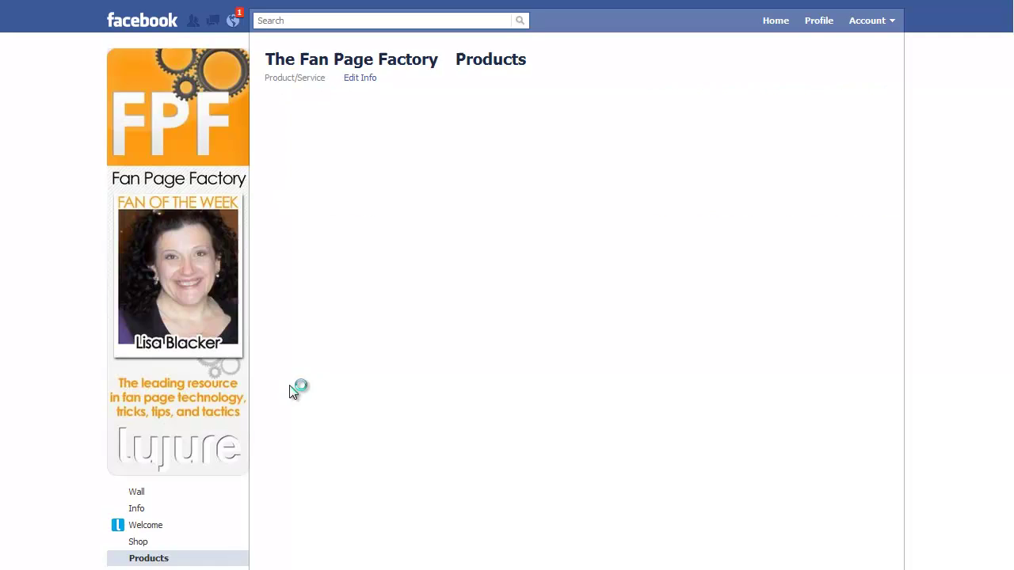
Step: Edit the fan page's full tab list and move the newly installed Products tab directly below the old Products tab
scroll(296, 389, down, 4)
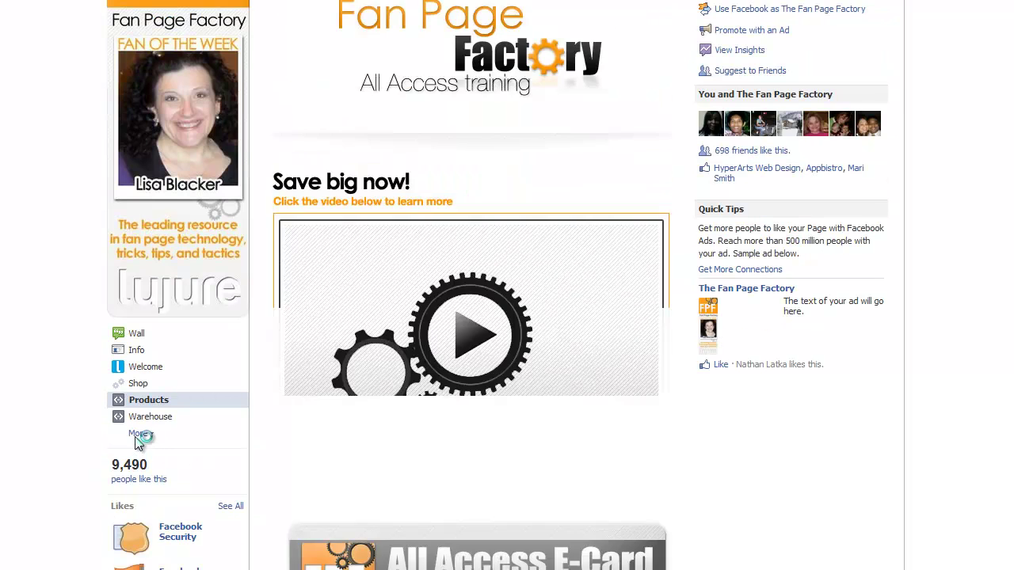
click(138, 434)
scroll(174, 428, down, 4)
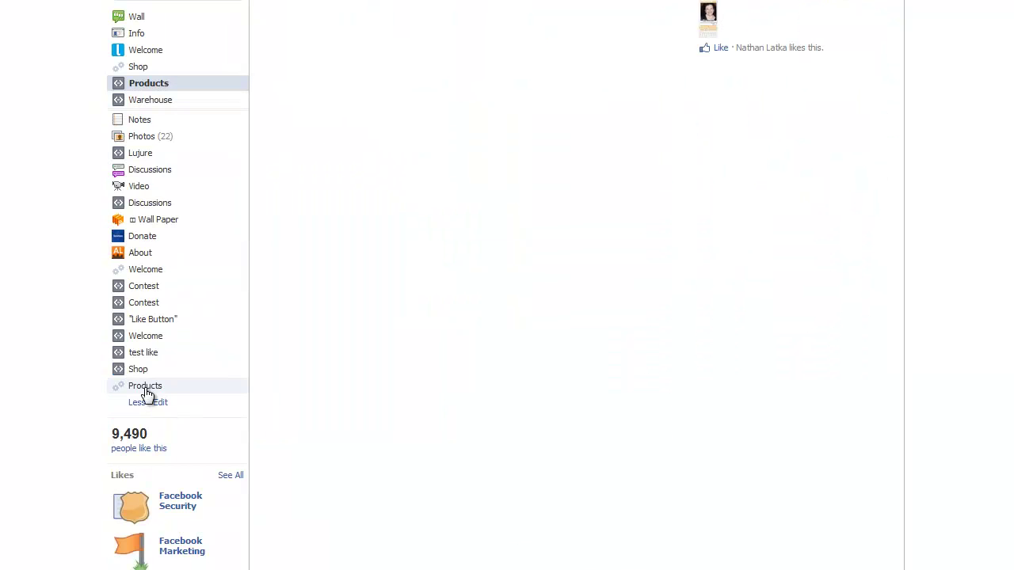
click(154, 401)
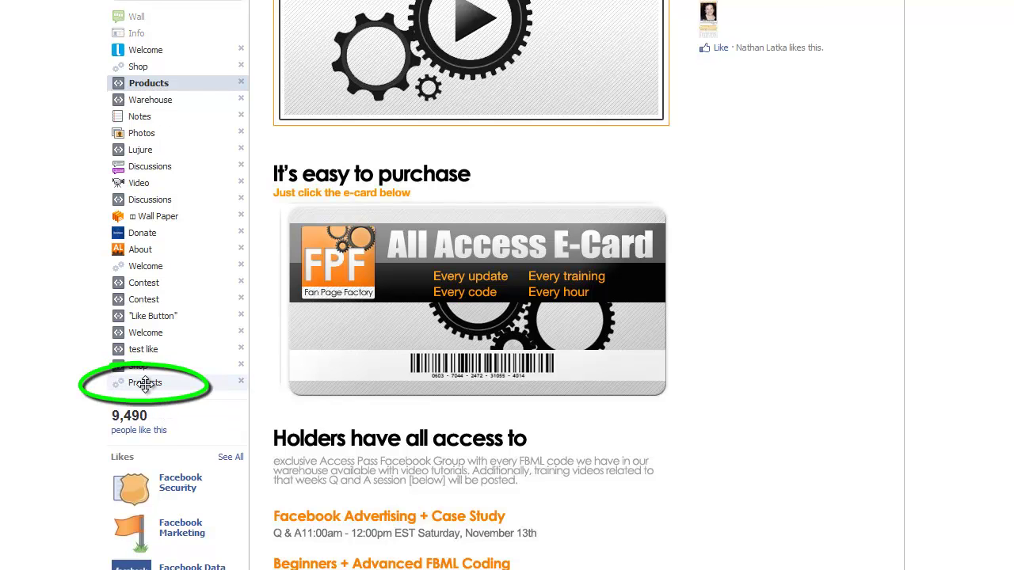
drag(146, 386, 163, 110)
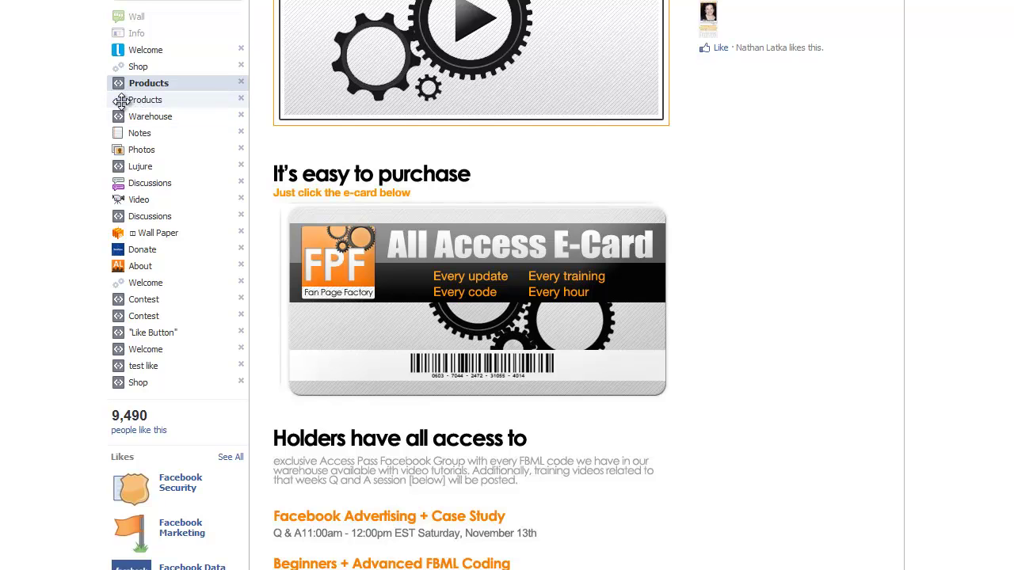
Step: Open the new Products tab, test its Share button and close the Post to Profile dialog
click(150, 100)
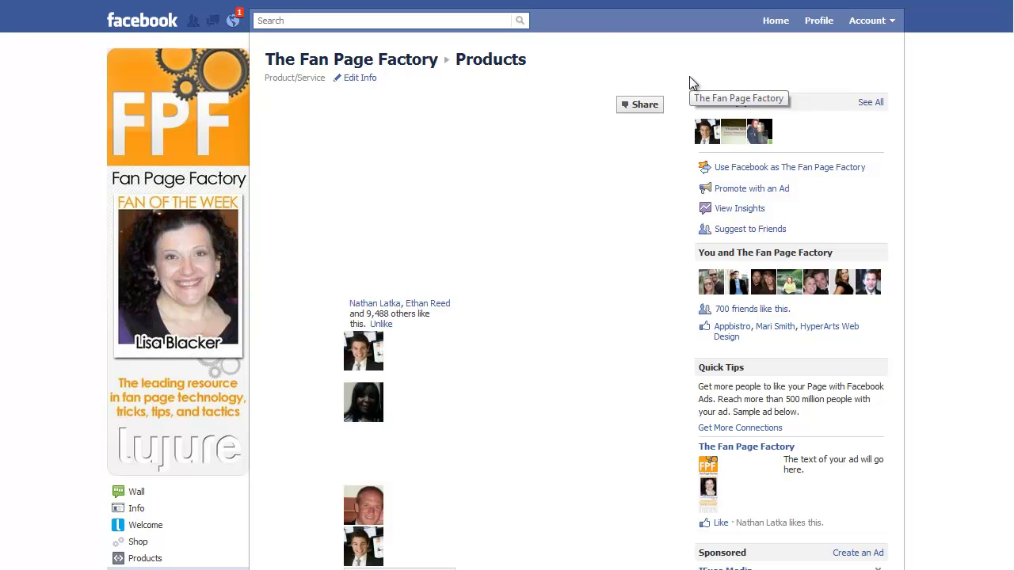
click(641, 105)
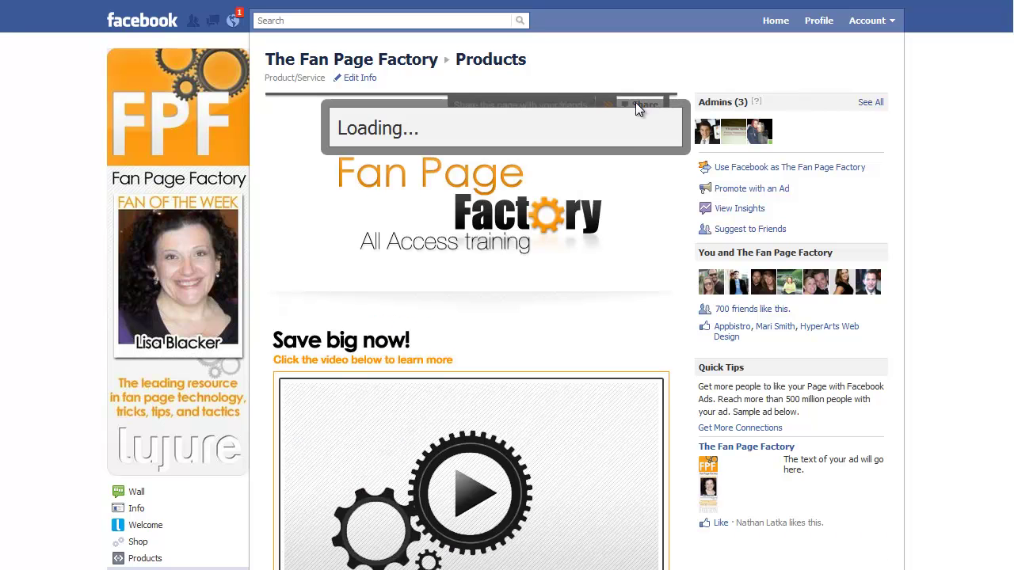
click(682, 294)
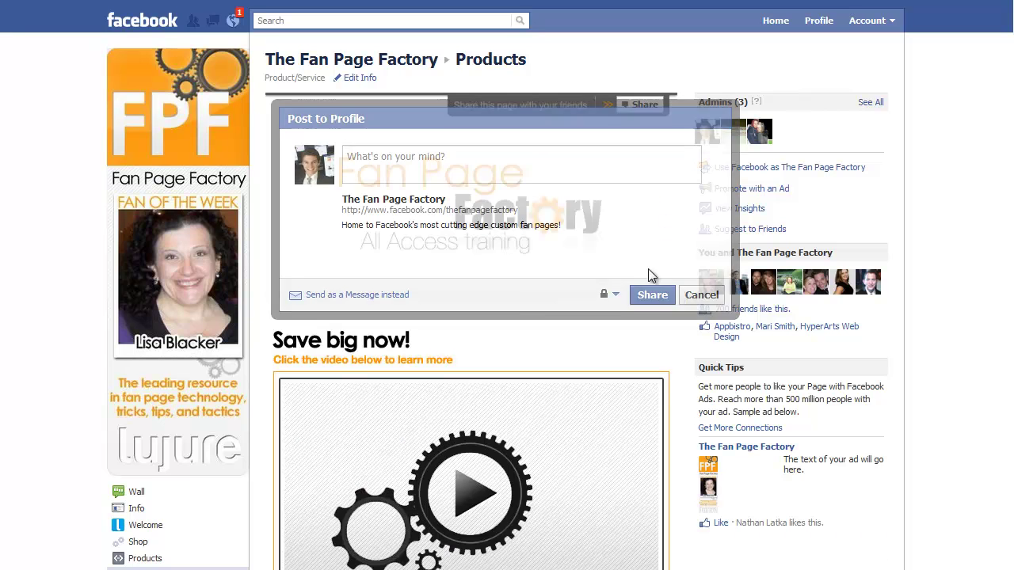
Step: Test the embedded video on the new Products tab and look over the e-card and training sections
scroll(595, 249, down, 3)
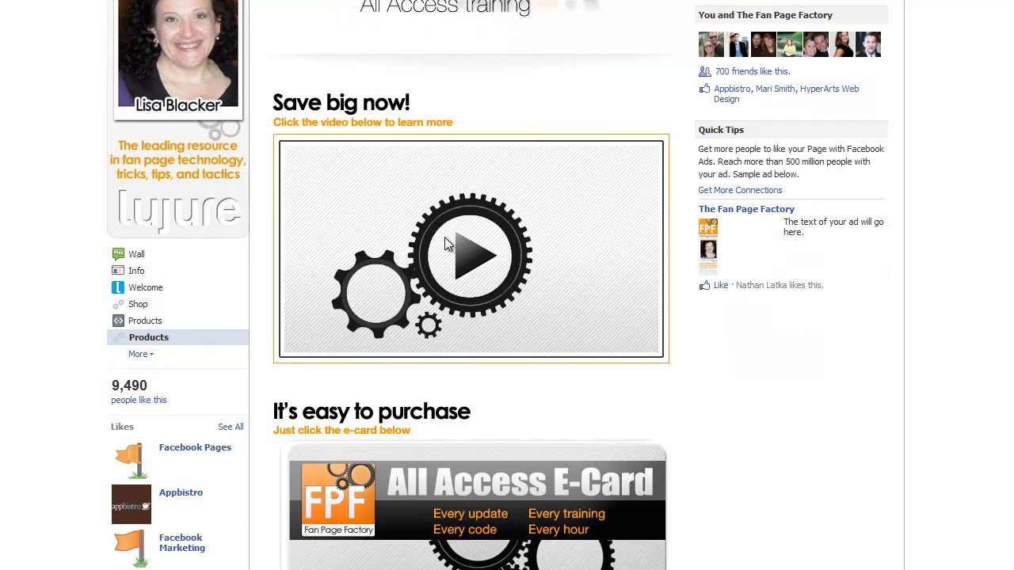
click(446, 237)
scroll(584, 319, down, 2)
scroll(583, 319, down, 2)
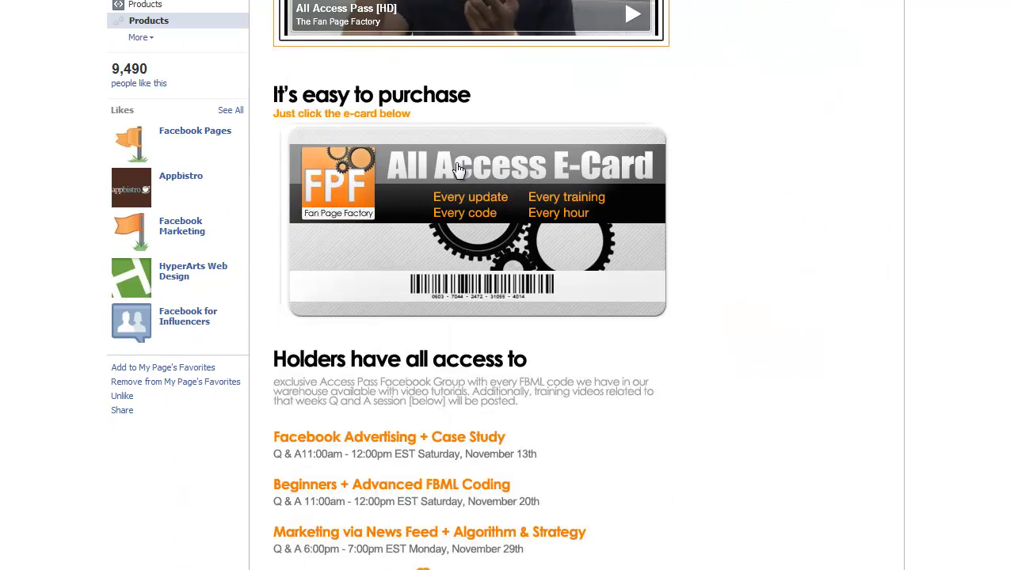
scroll(466, 203, up, 4)
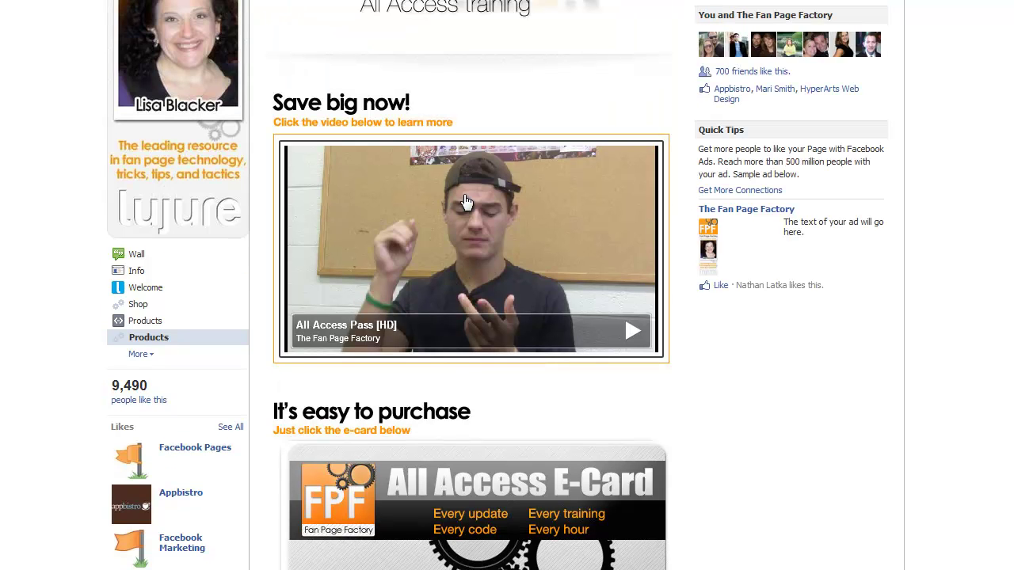
scroll(461, 177, up, 2)
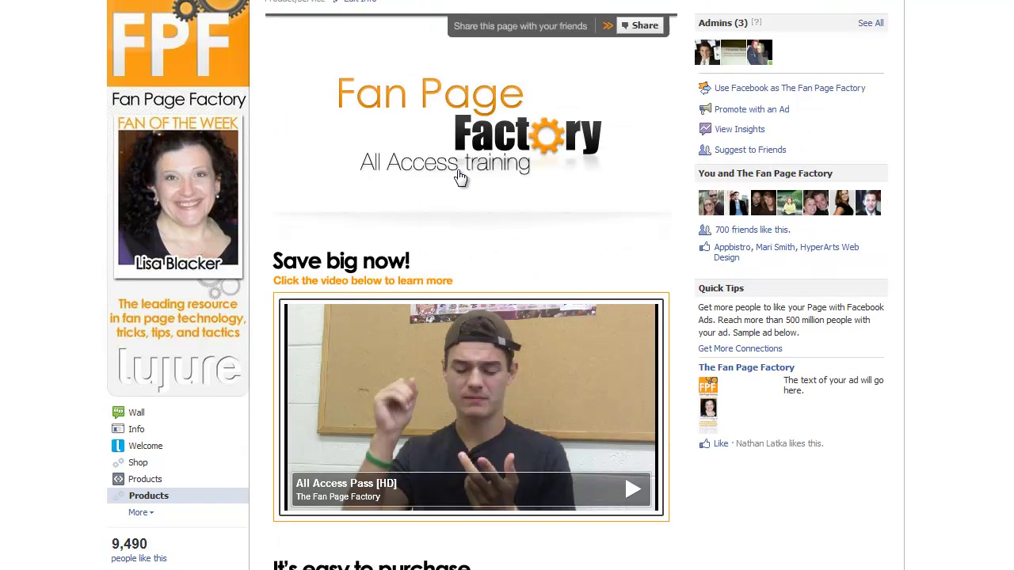
Step: Like the page from the tab's non-fan view and reload it to check the fans-only content
scroll(461, 178, up, 1)
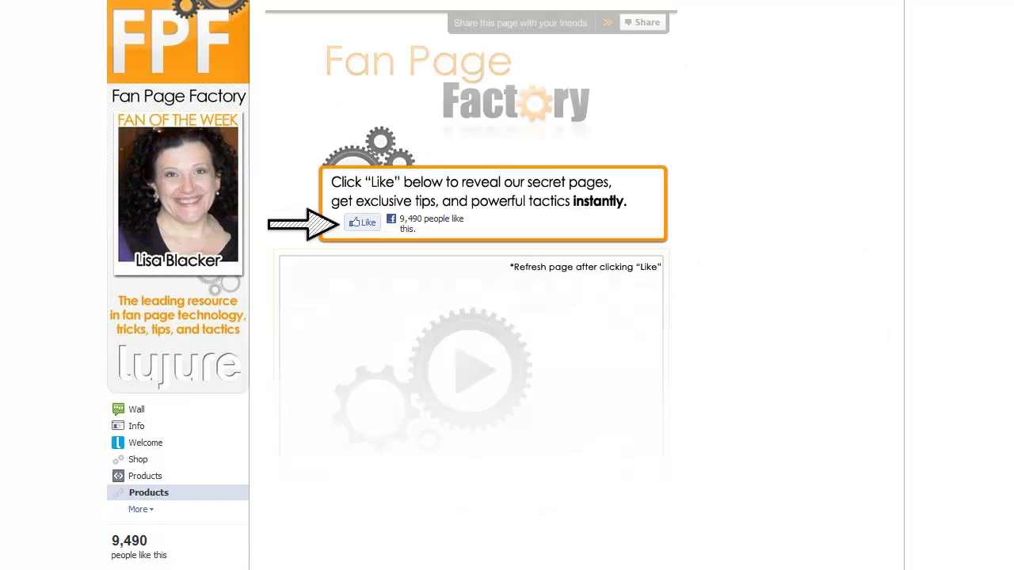
scroll(471, 285, up, 1)
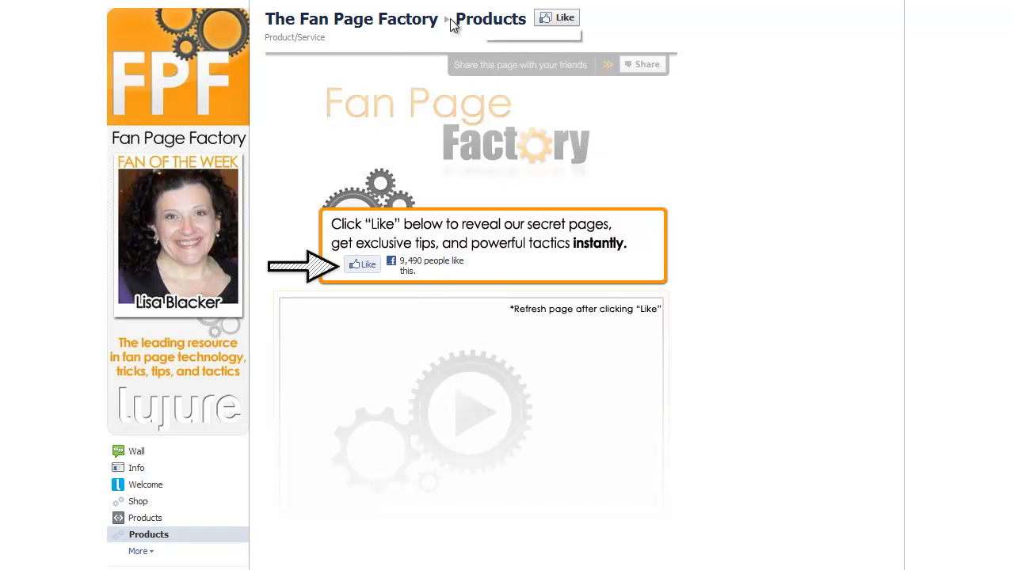
click(361, 273)
key(F5)
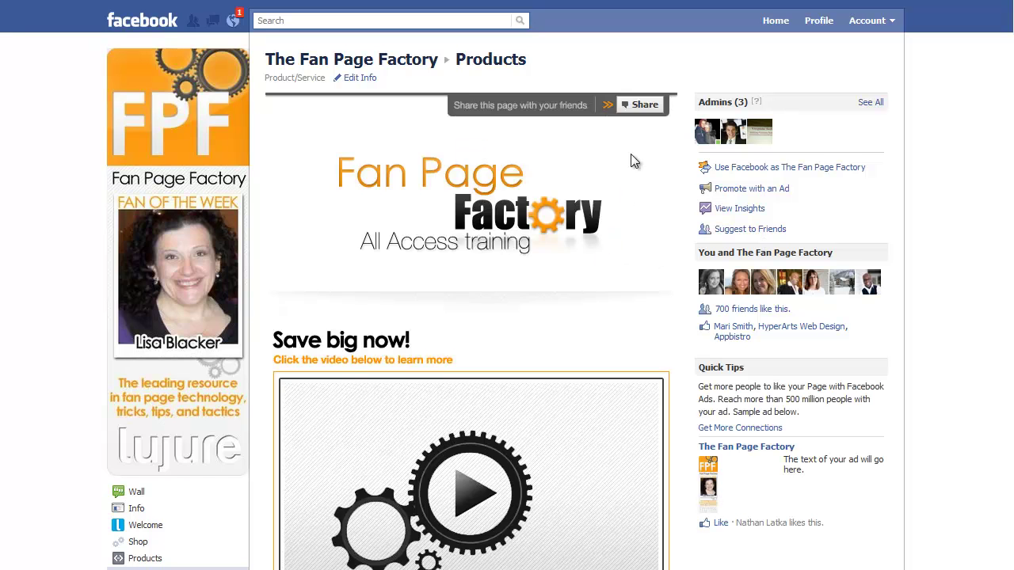
scroll(631, 159, down, 2)
scroll(634, 161, down, 2)
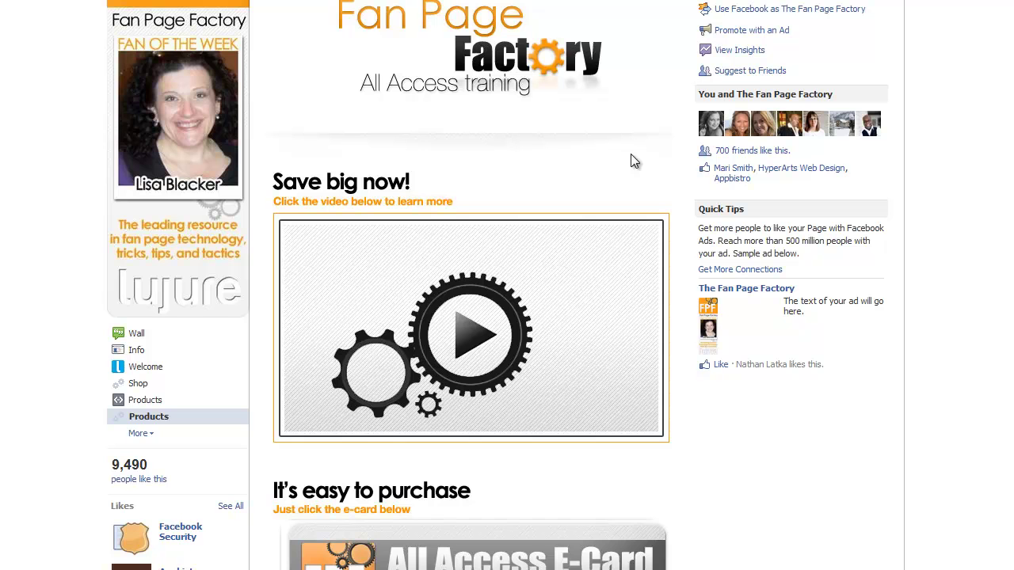